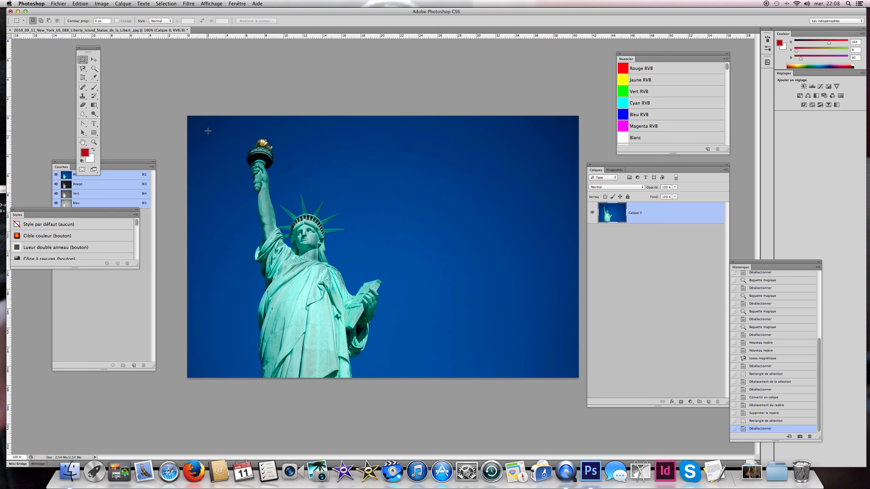
- Select a rectangle slightly inside the photo's edges and invert the selection to cover only the border
left_click_drag(204, 128, 565, 361)
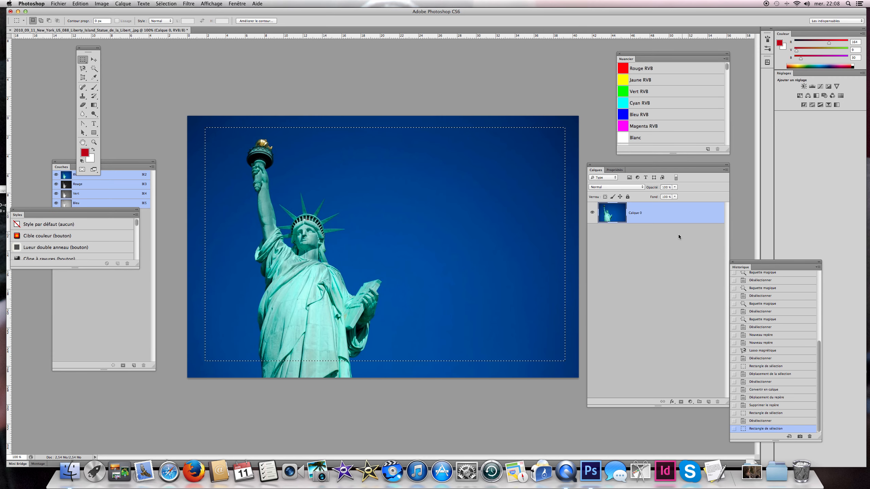
left_click(166, 3)
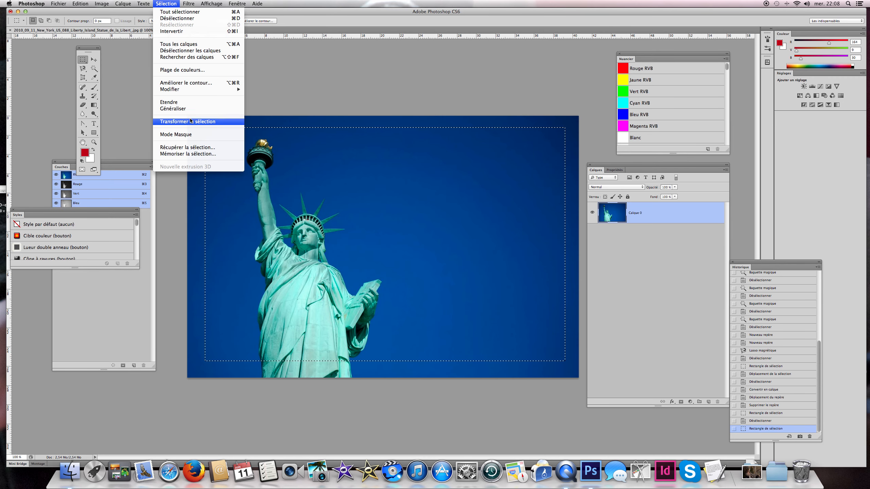
left_click(197, 32)
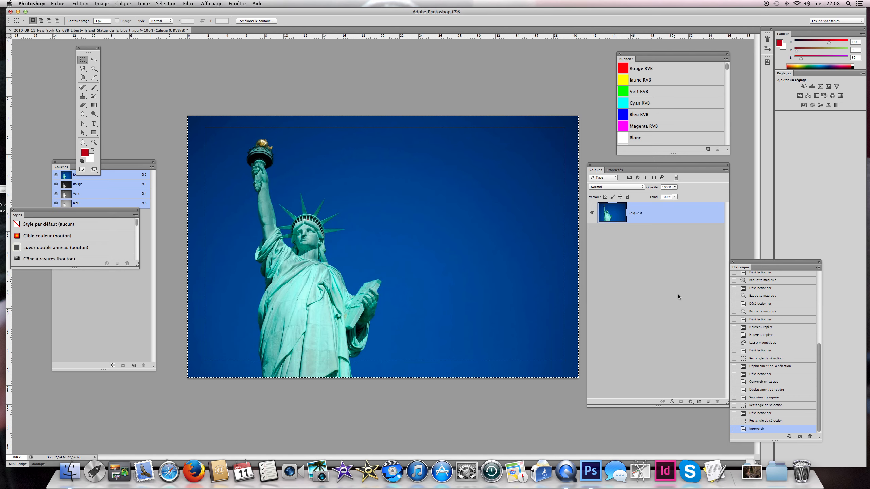
- Try a hard-edged white (#ffffff) frame with a solid colour fill layer on the border selection, and delete that layer
left_click(690, 402)
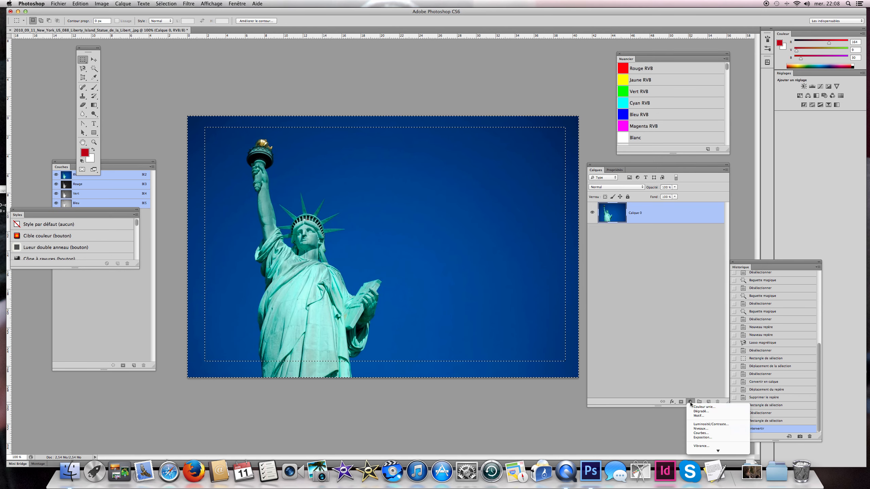
left_click(700, 406)
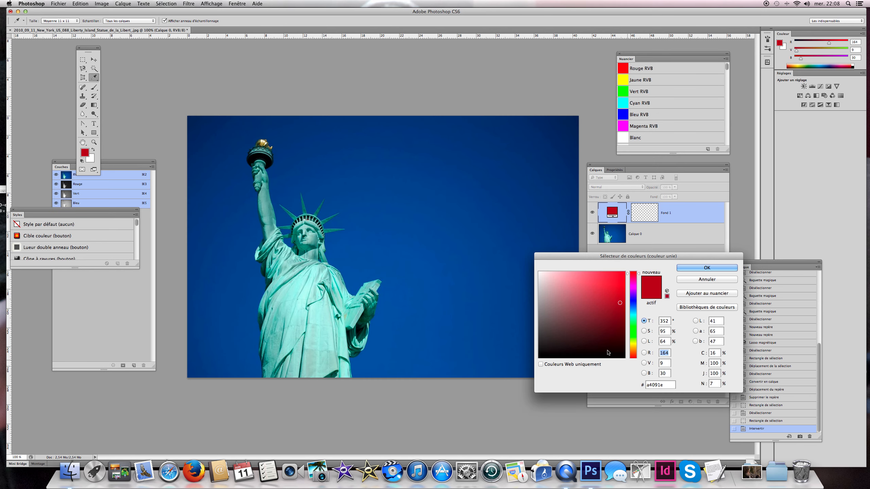
left_click(539, 272)
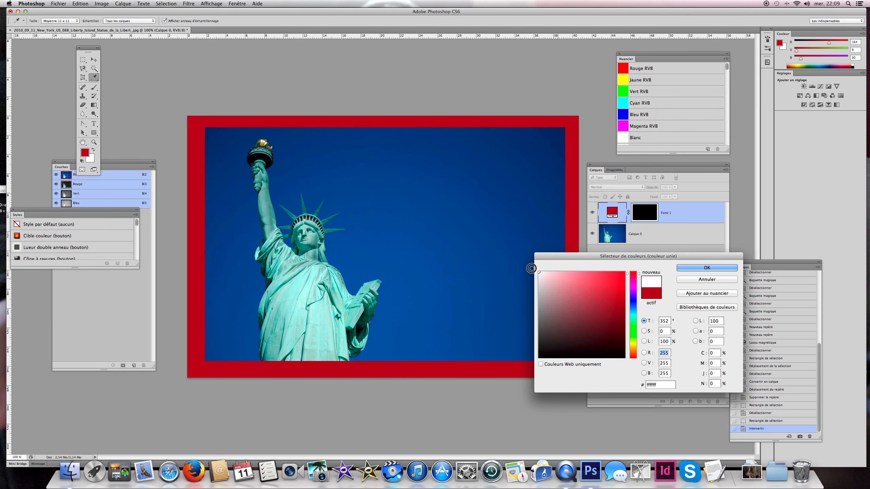
left_click(698, 268)
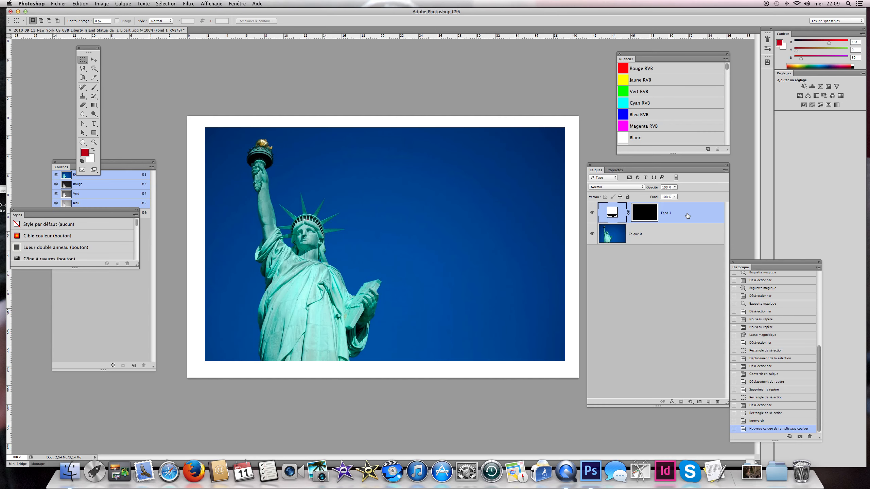
key("Delete")
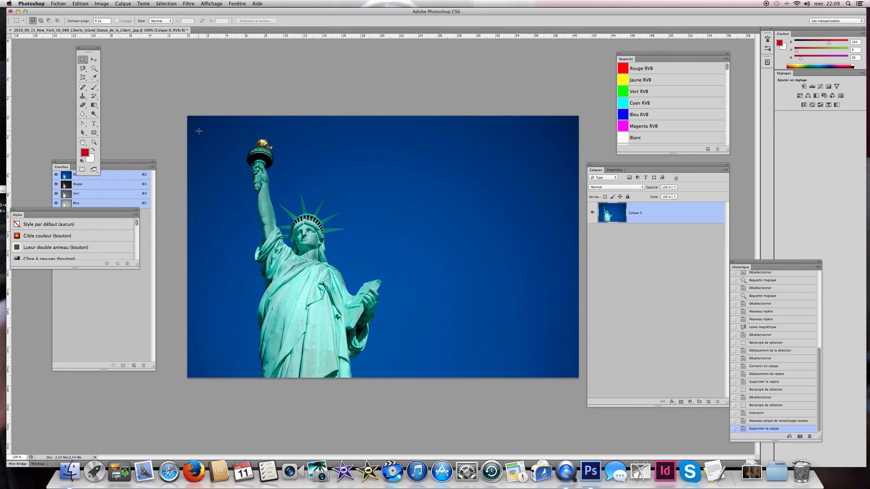
- Draw a new rectangular selection slightly inside the photo's edges and nudge it down in three small moves
left_click_drag(199, 128, 564, 358)
key("Down")
key("Down")
key("Down")
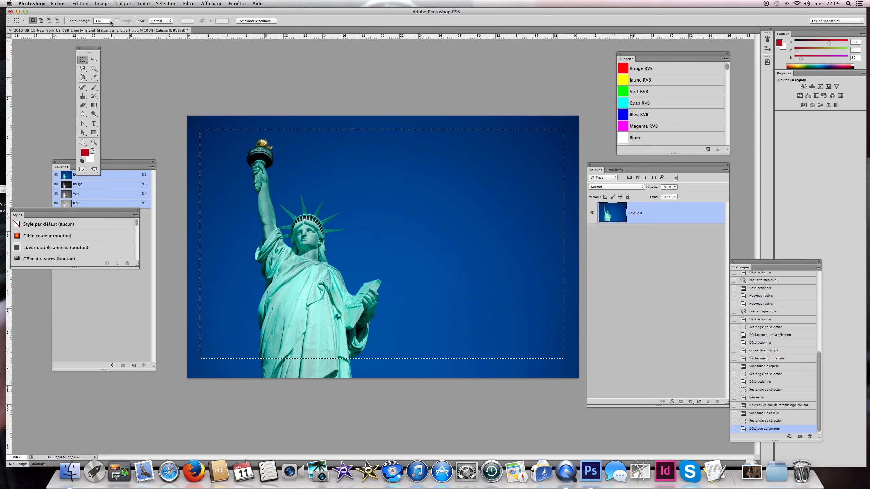
- Feather the rectangular selection with a radius of 15 pixels
left_click(97, 21)
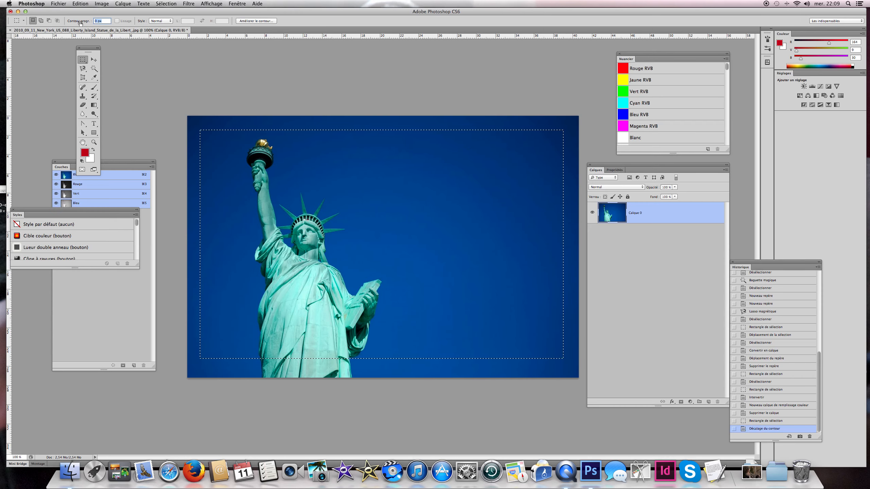
left_click(167, 3)
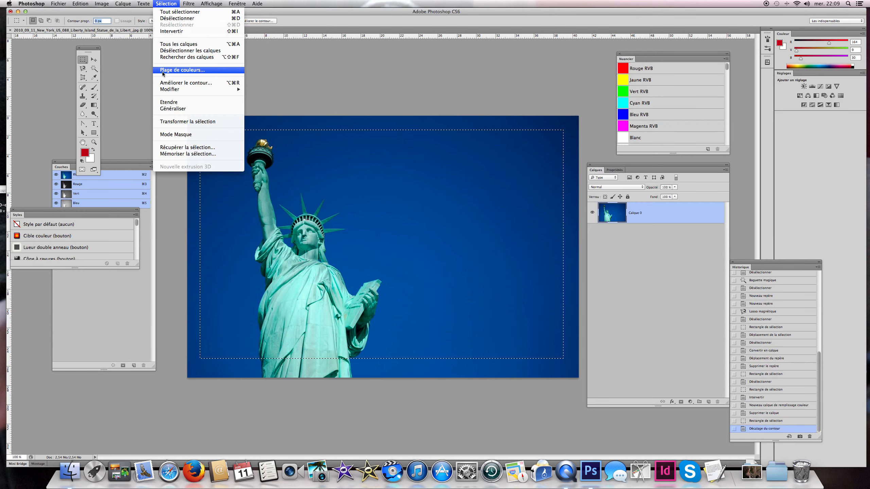
mouse_move(206, 90)
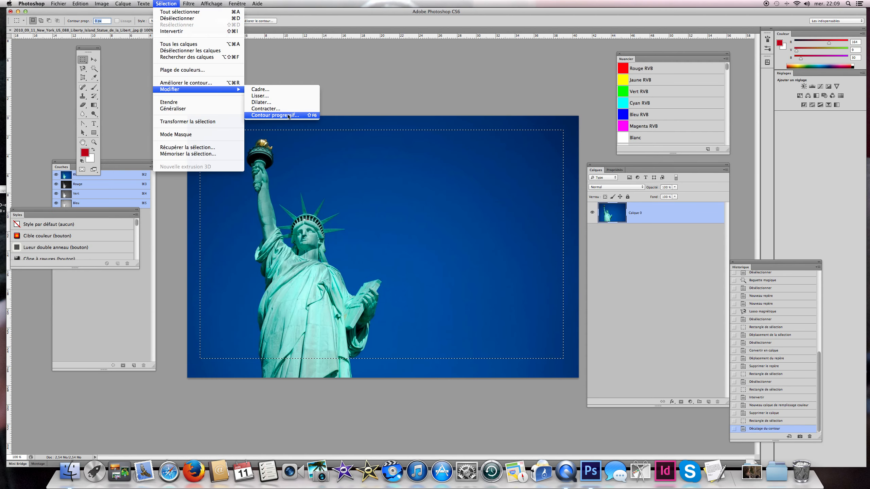
left_click(288, 116)
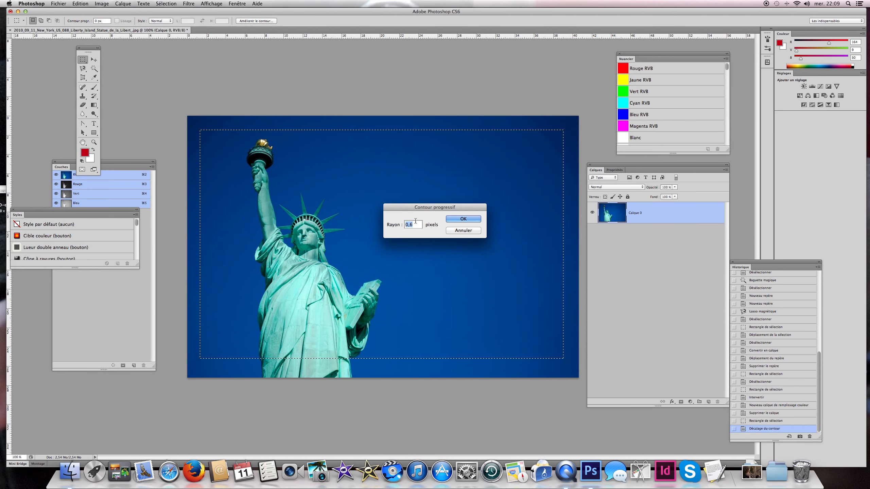
left_click(406, 225)
type("15")
key("Return")
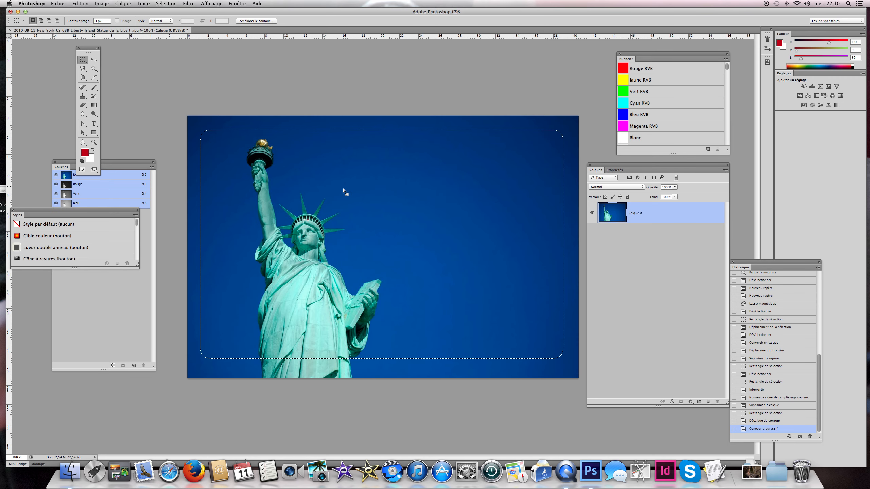
left_click(690, 401)
left_click(698, 408)
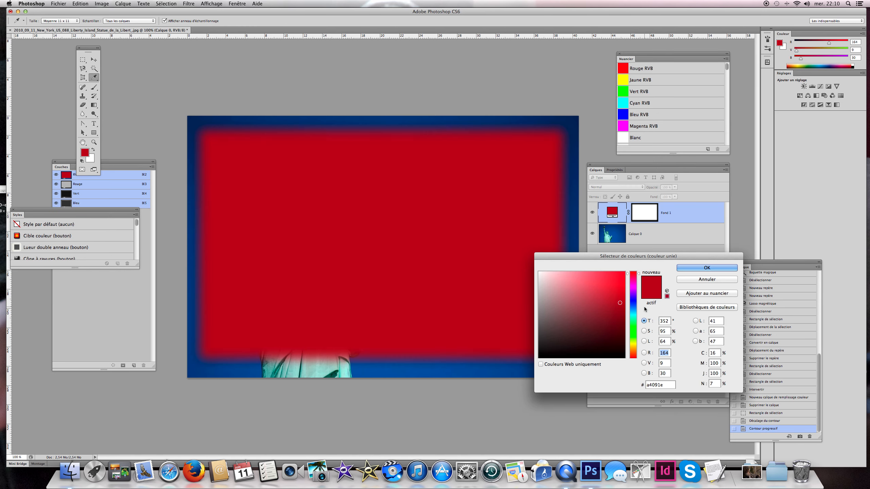
left_click(700, 279)
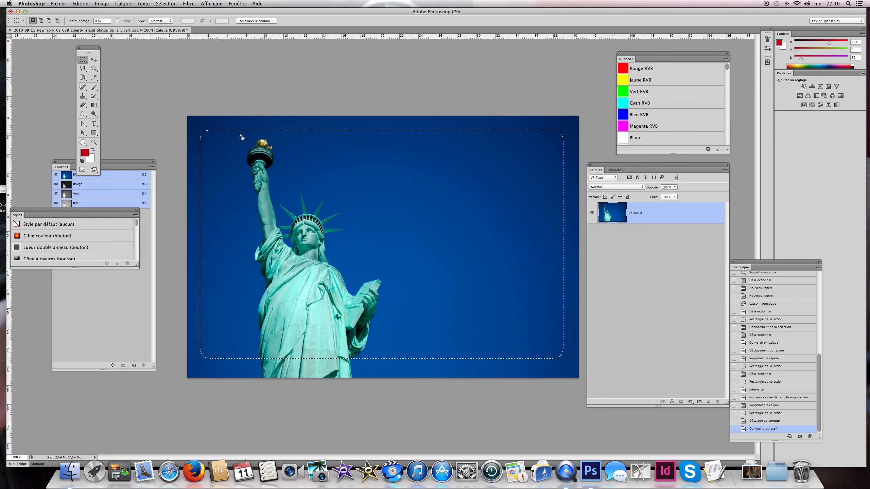
- Invert the feathered selection so that it covers the photo's border
left_click(166, 4)
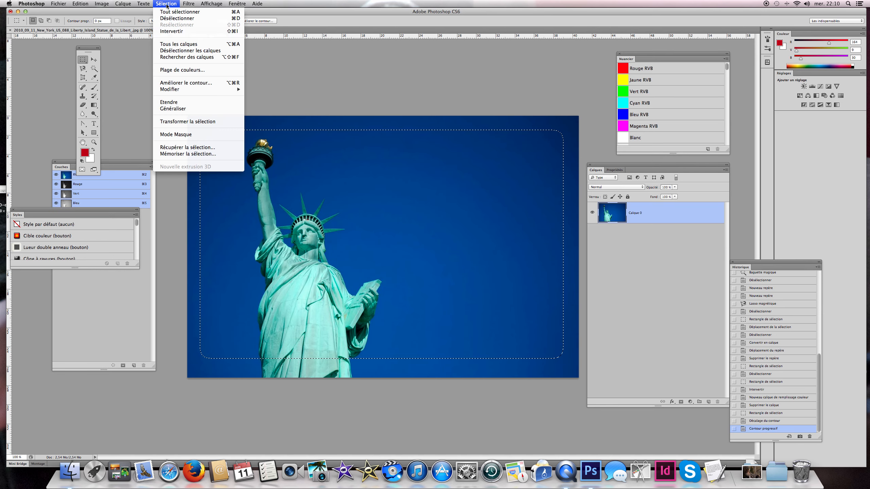
left_click(170, 31)
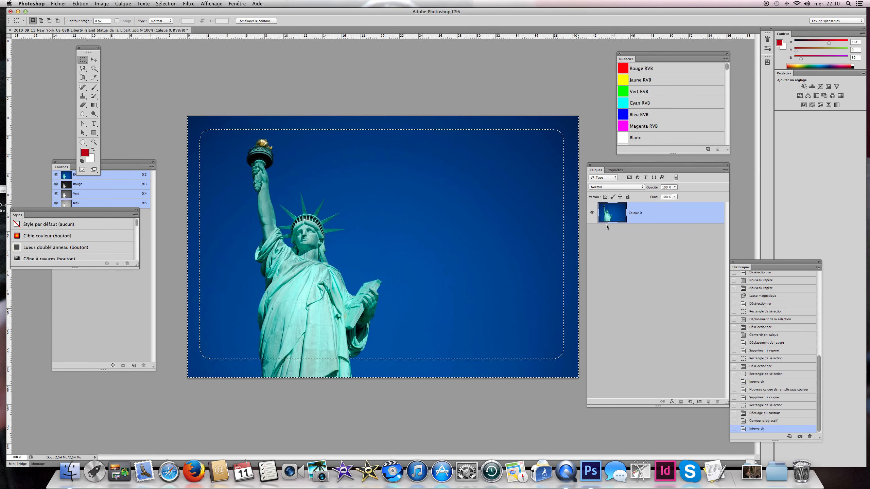
- Try a soft-edged white (#ffffff) frame with a solid colour fill layer on the feathered border, and undo it
left_click(690, 402)
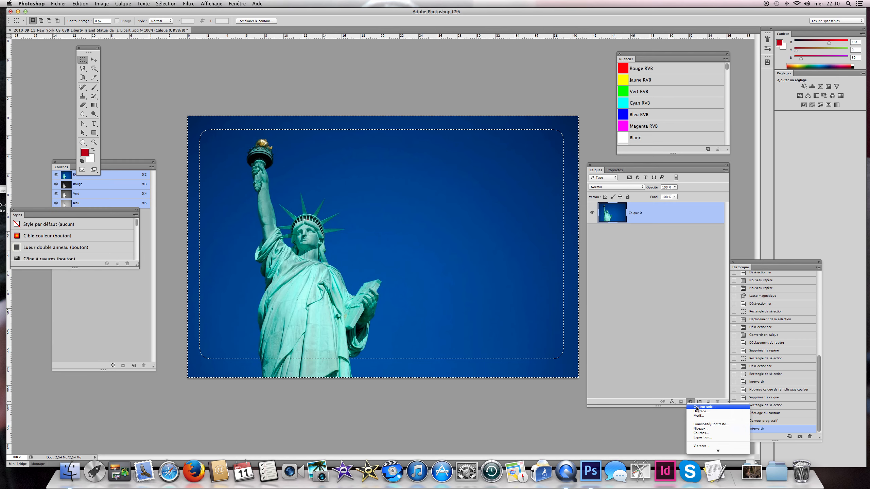
left_click(695, 407)
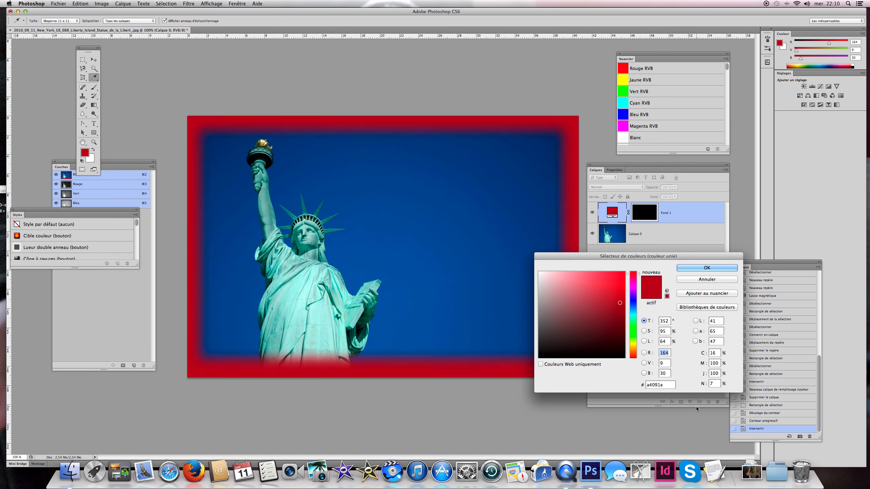
left_click(540, 273)
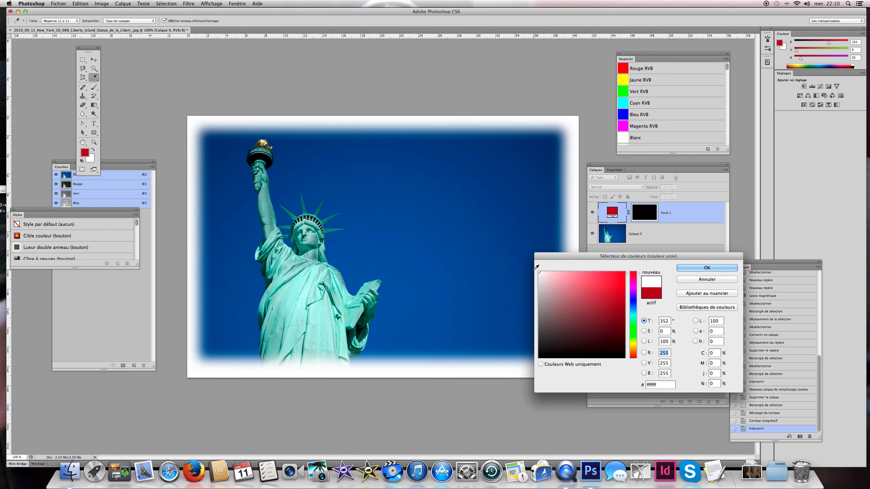
left_click(702, 268)
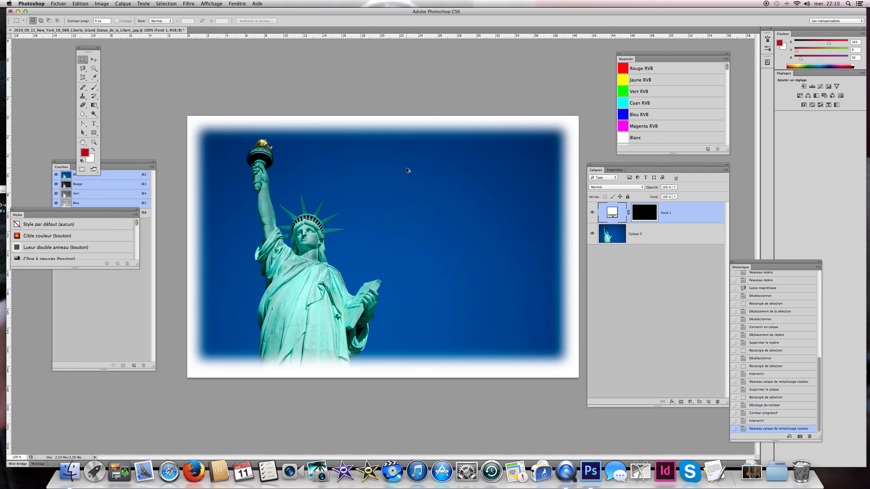
key("super+z")
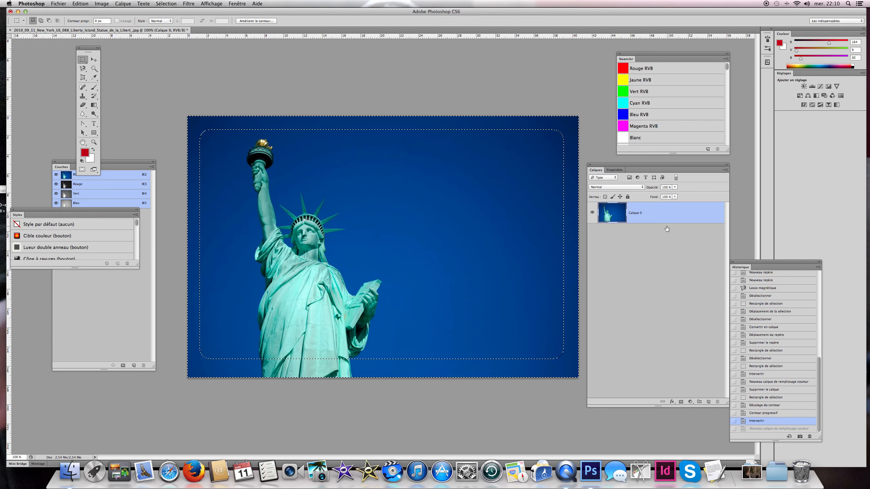
- Add a layer mask to the photo layer from the feathered border selection and invert the mask
left_click(681, 401)
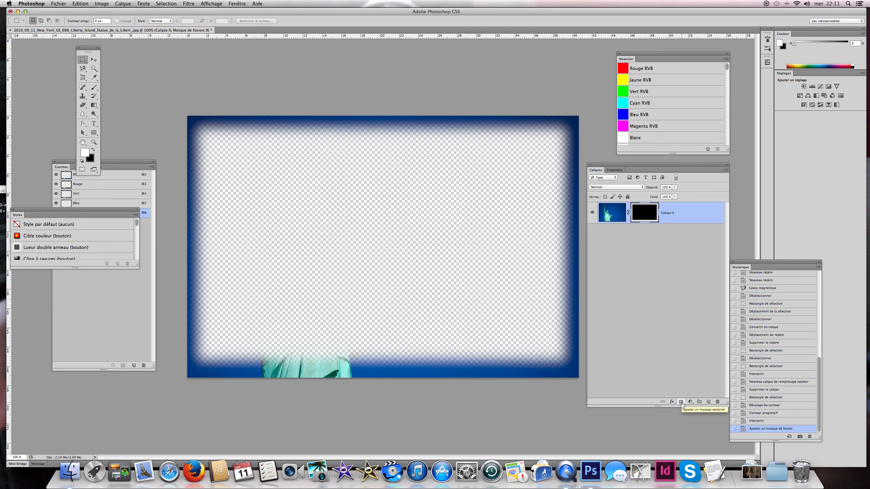
key("super+i")
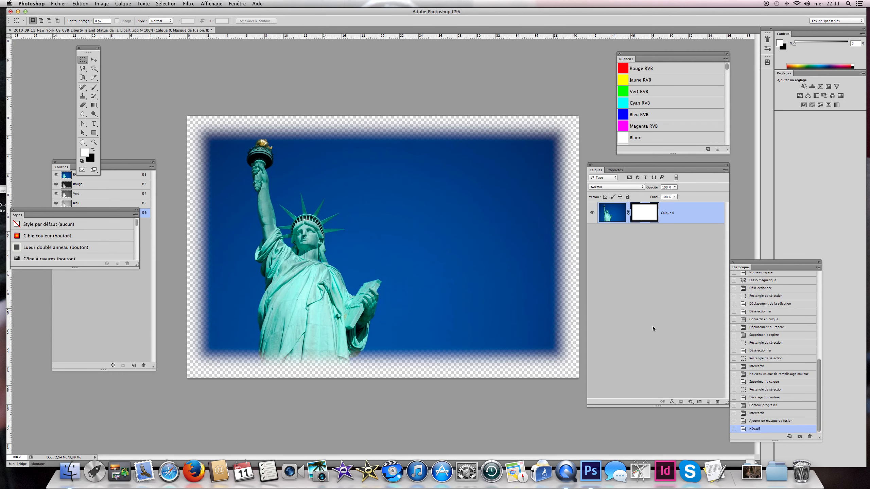
- Add a white solid colour fill layer and move it below the masked photo layer
left_click(690, 401)
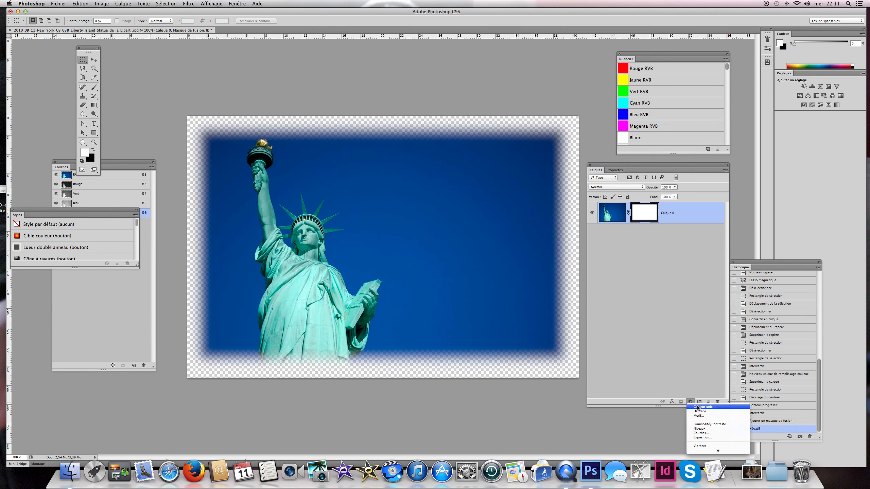
left_click(699, 407)
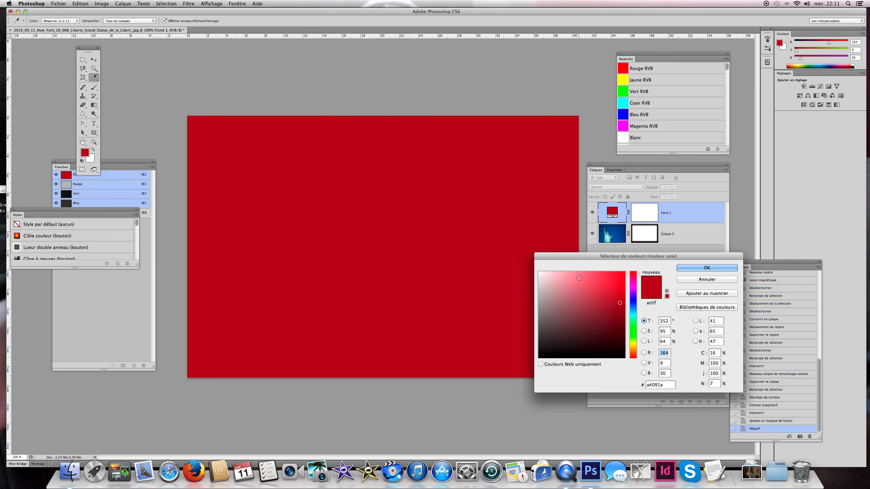
left_click(540, 271)
left_click(696, 268)
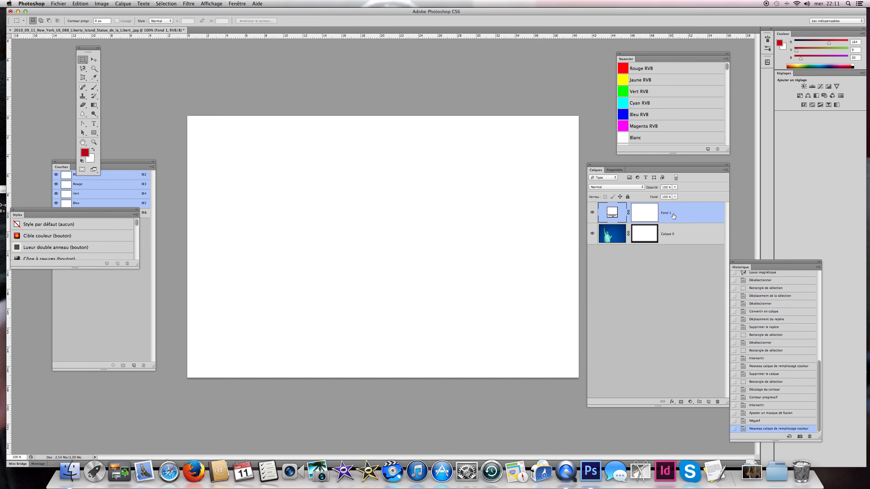
left_click_drag(673, 217, 672, 247)
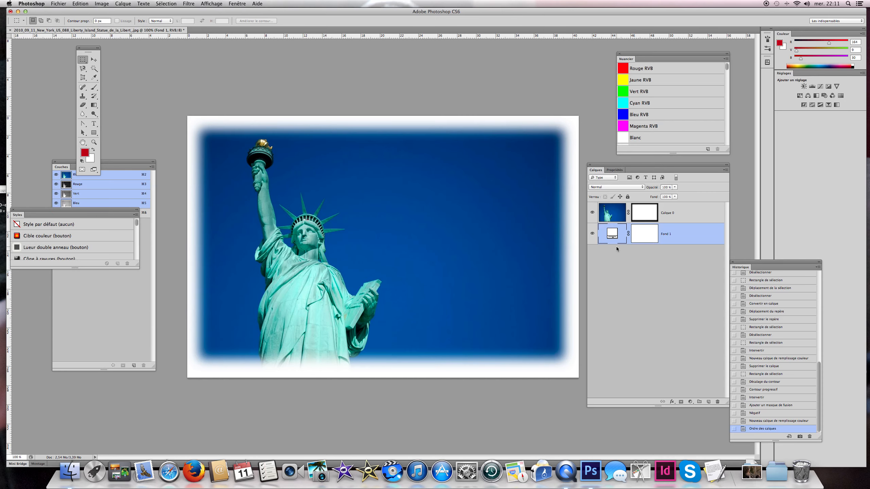
- Change the fill layer's colour to bright pink (#ec23c4), trying colours sampled from the photo first, and switch to the Move tool
double_click(617, 232)
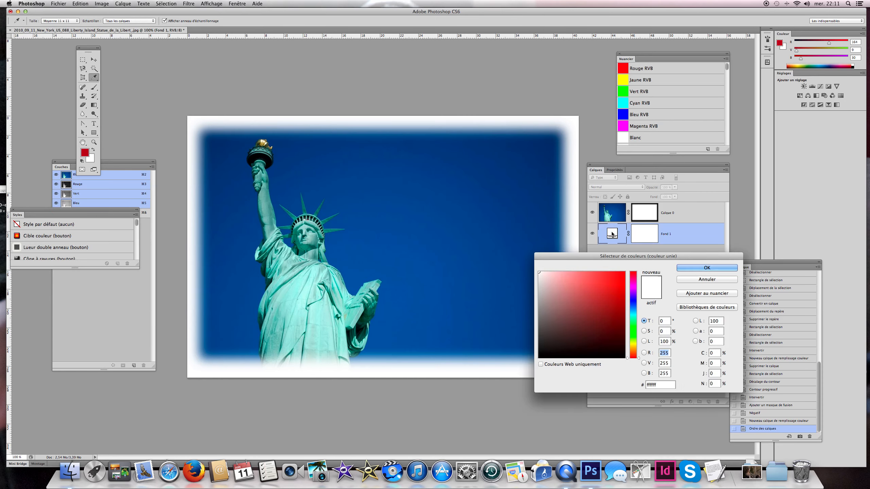
left_click(510, 239)
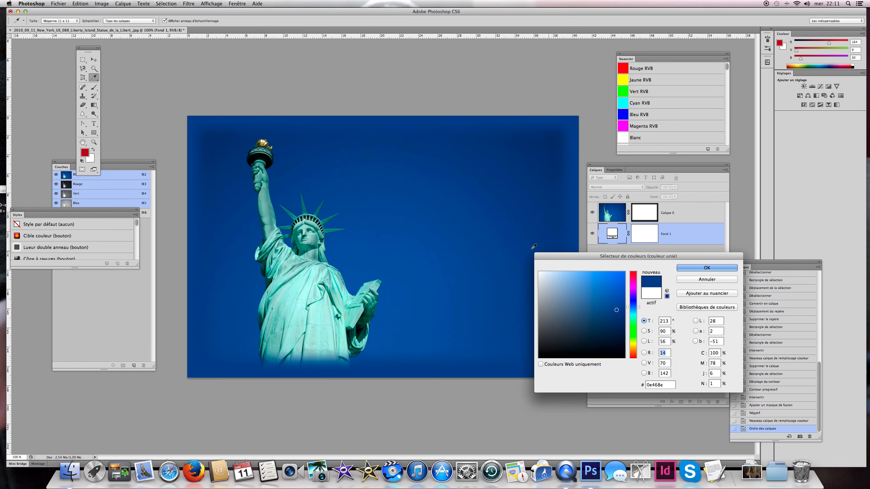
left_click(343, 284)
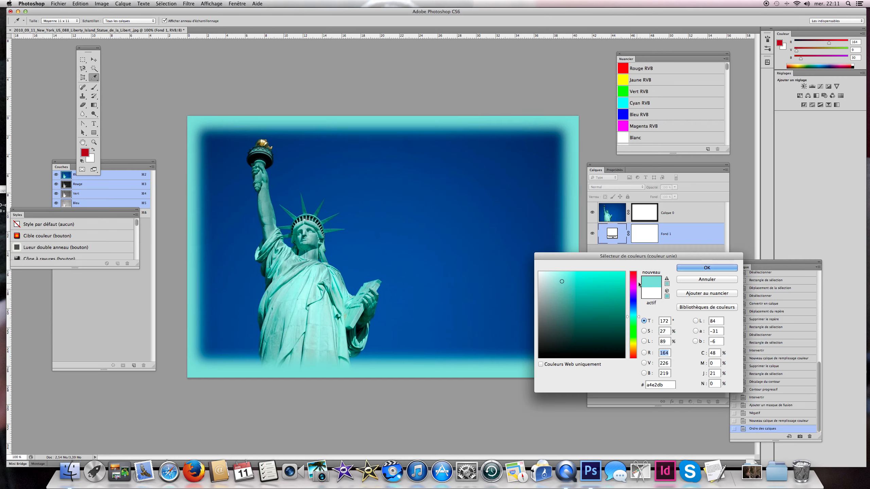
left_click(363, 328)
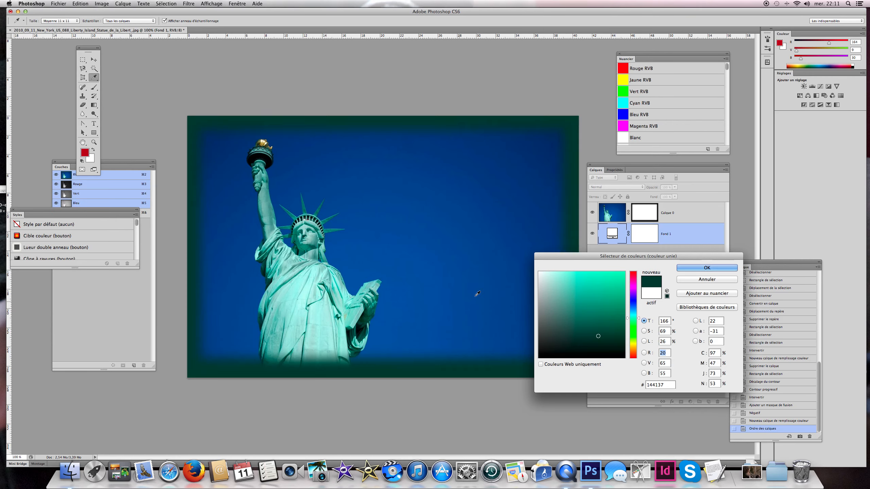
left_click(597, 278)
left_click(633, 283)
left_click(697, 266)
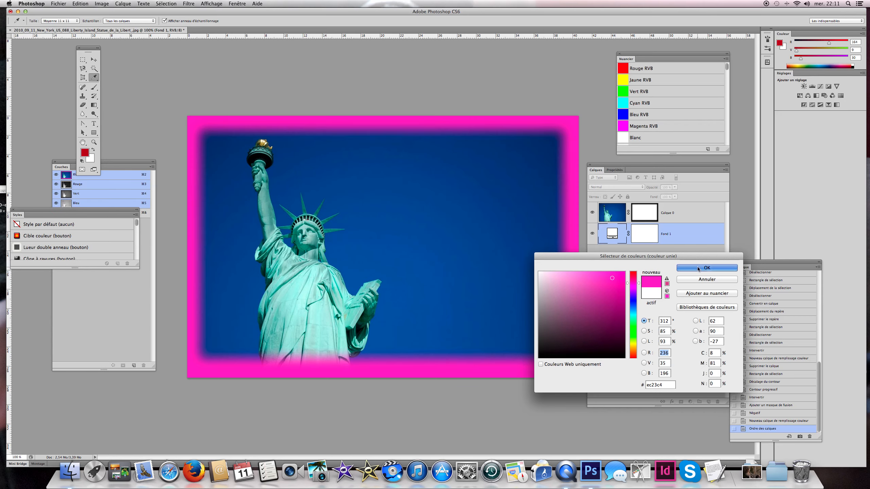
left_click(98, 62)
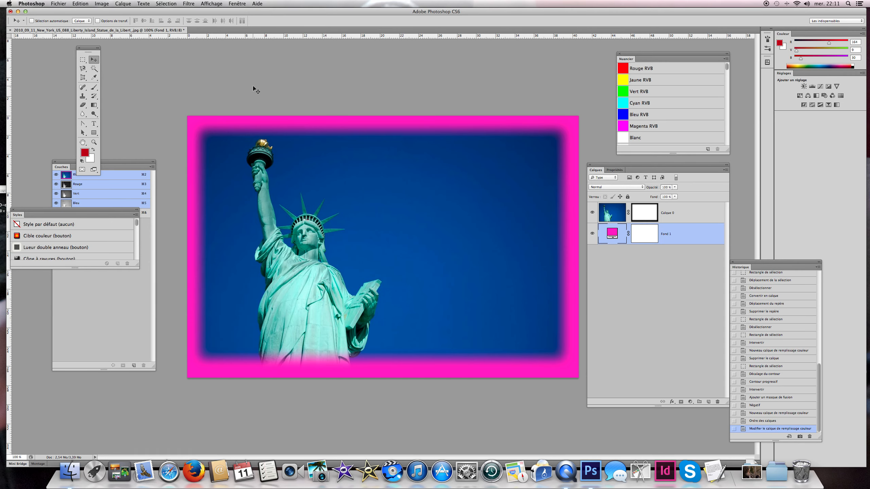
- Delete the pink solid colour fill layer below the photo layer
left_click(681, 235)
left_click_drag(681, 235, 717, 401)
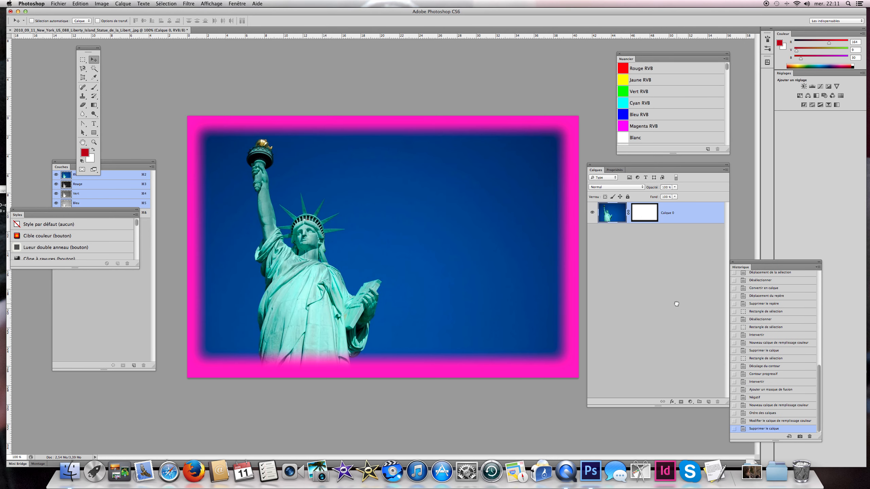
- Try applying the layer mask permanently to the photo layer, undo it, and delete the mask without applying it
left_click_drag(645, 219, 716, 403)
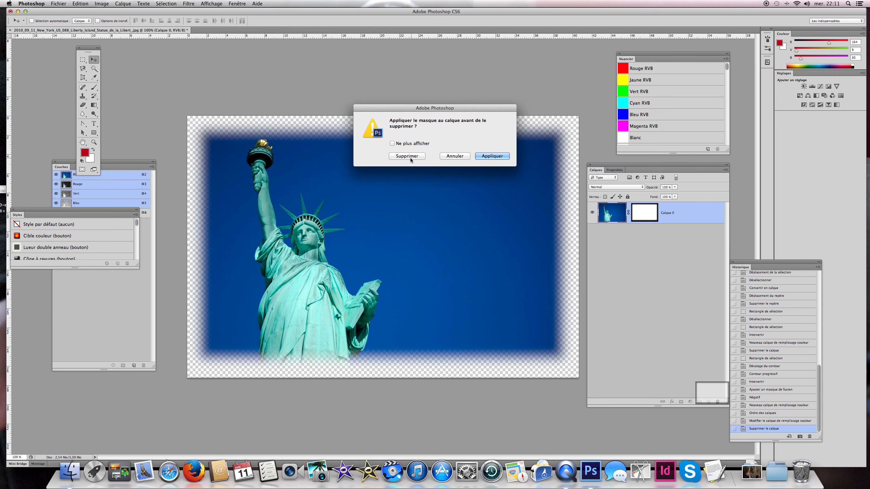
left_click(492, 157)
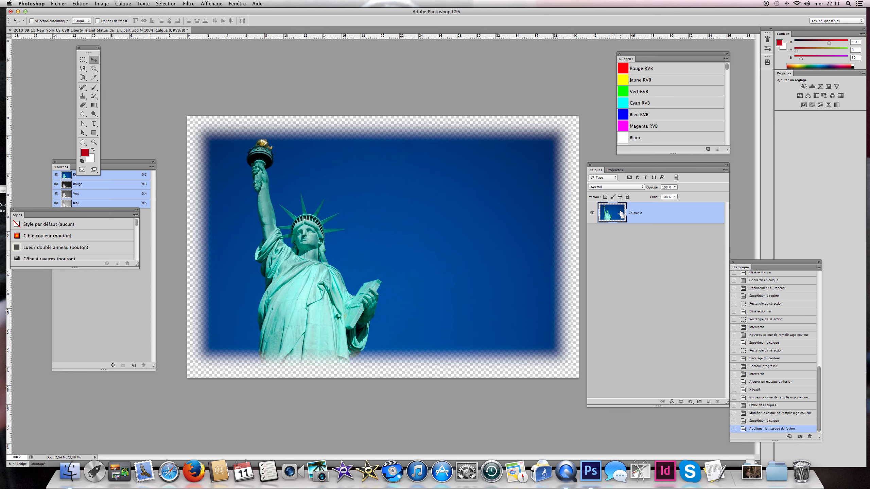
key("super+z")
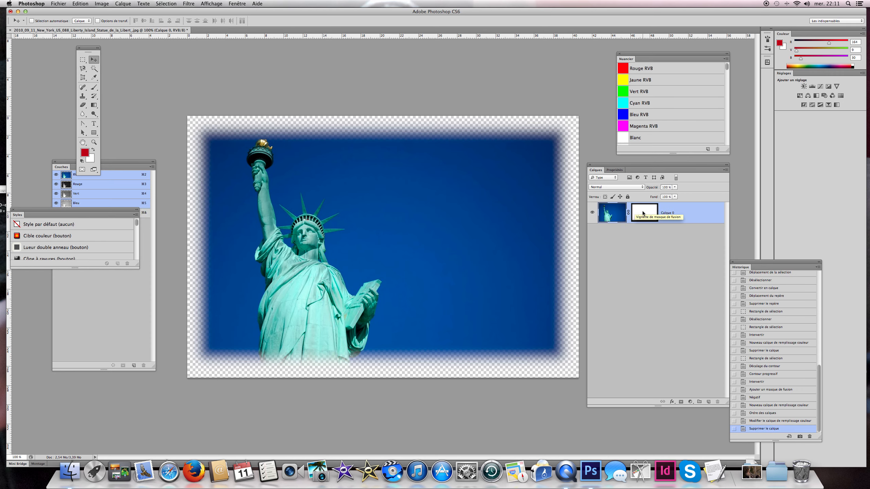
right_click(642, 211)
left_click(655, 225)
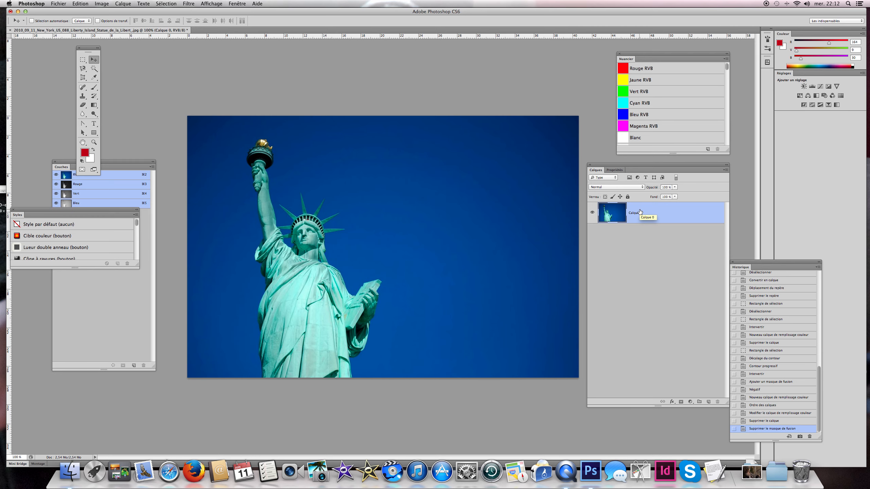
- Set the rectangular marquee to a fixed ratio of width 1 to height 3 and draw a tall selection over the statue
left_click(82, 61)
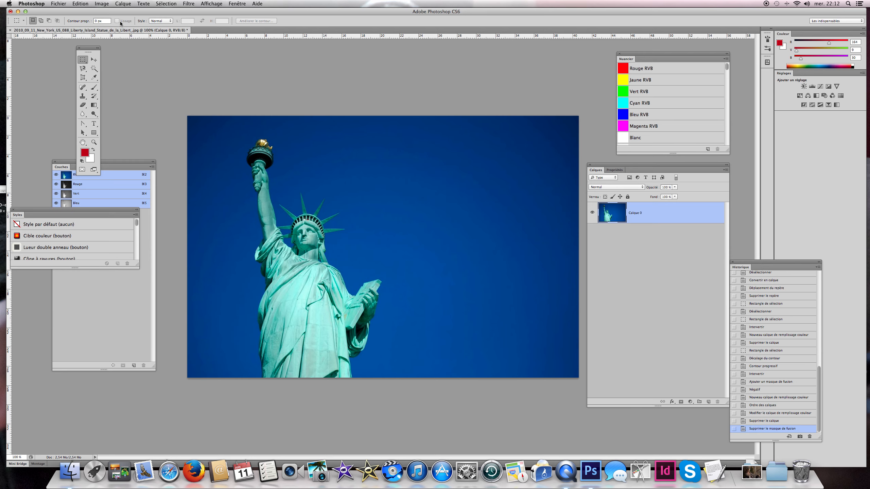
left_click(163, 21)
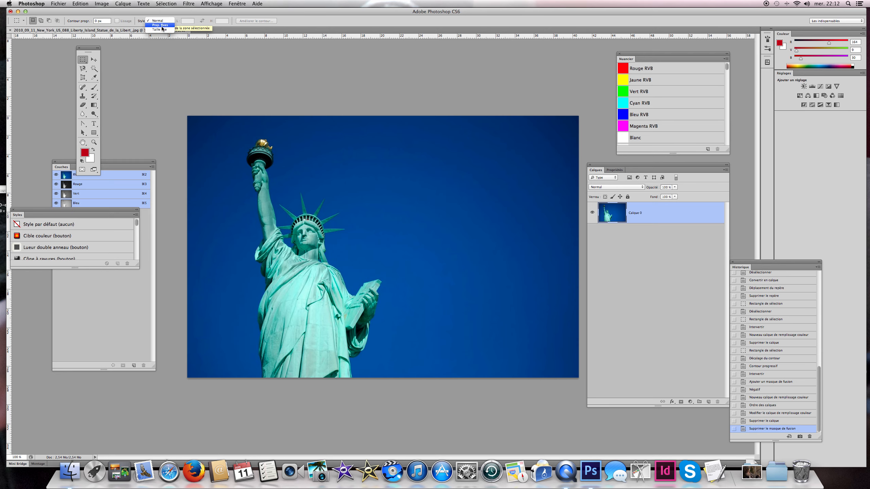
left_click(166, 26)
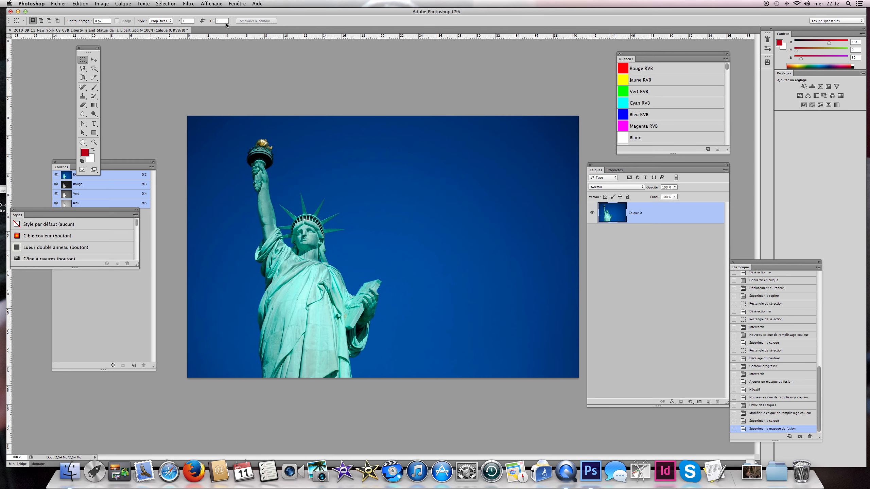
left_click(224, 21)
type("3")
left_click(275, 148)
left_click_drag(276, 148, 418, 332)
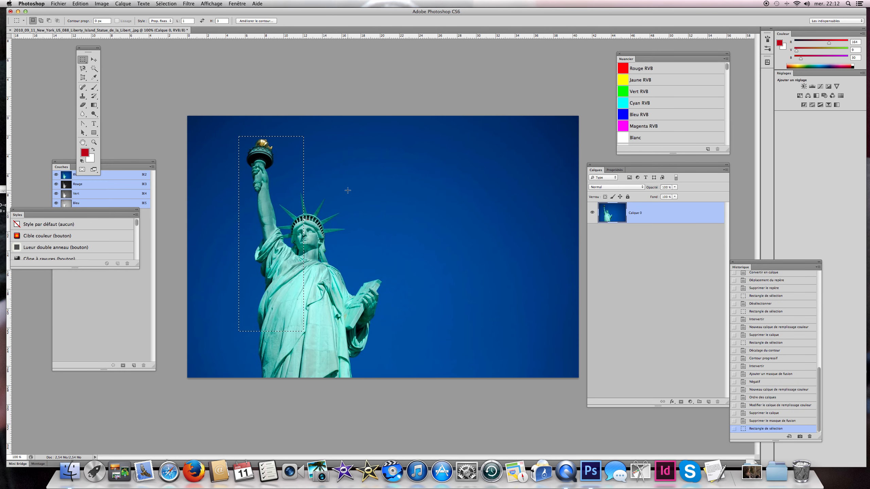
- Replace the tall selection with a wide one across the sky at a fixed 3 to 1 ratio, and deselect it
left_click(348, 190)
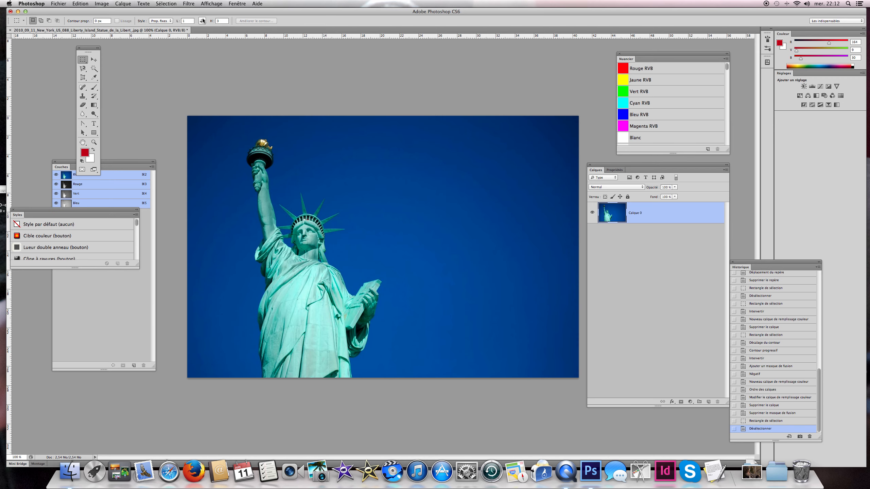
left_click_drag(292, 155, 524, 287)
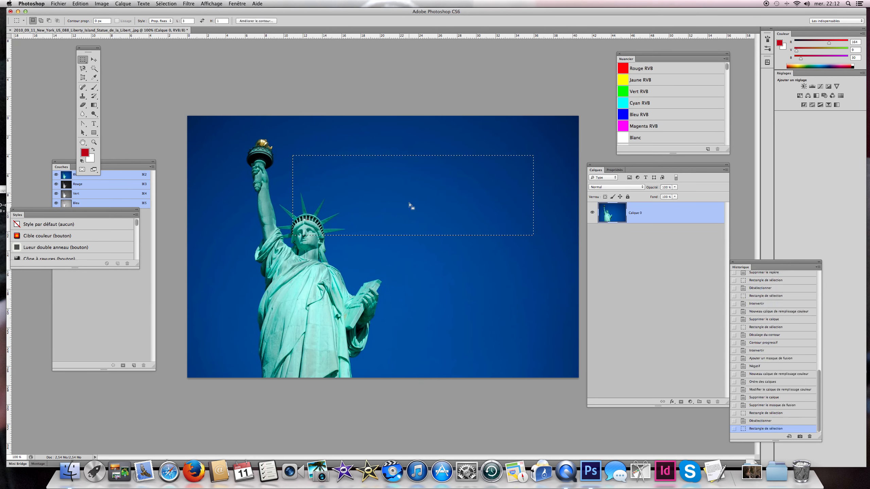
left_click(396, 165)
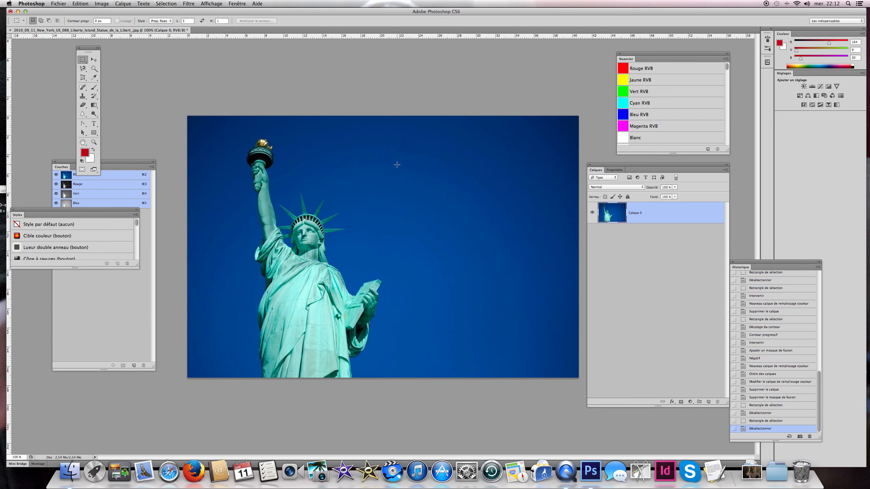
- Switch the marquee style to fixed size, place a 64 by 64 px selection above the crown, and deselect it
left_click(166, 21)
left_click(161, 28)
left_click_drag(243, 159, 294, 183)
key("Escape")
left_click(294, 182)
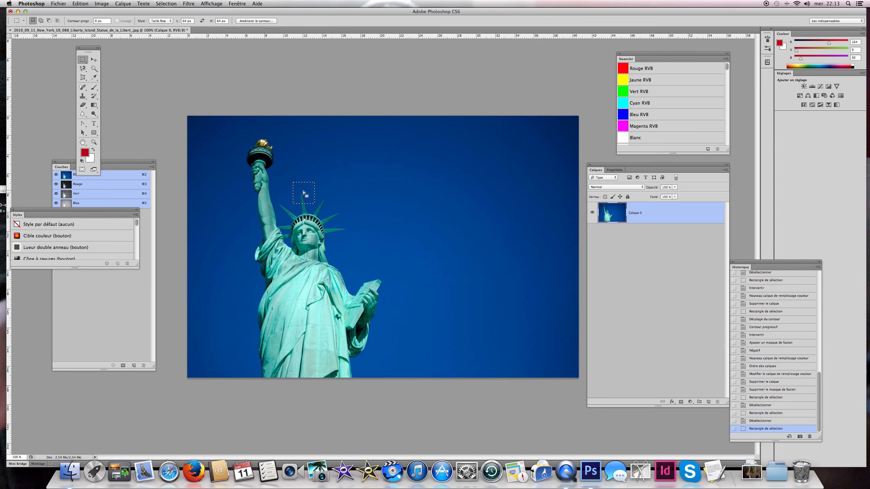
key("super+d")
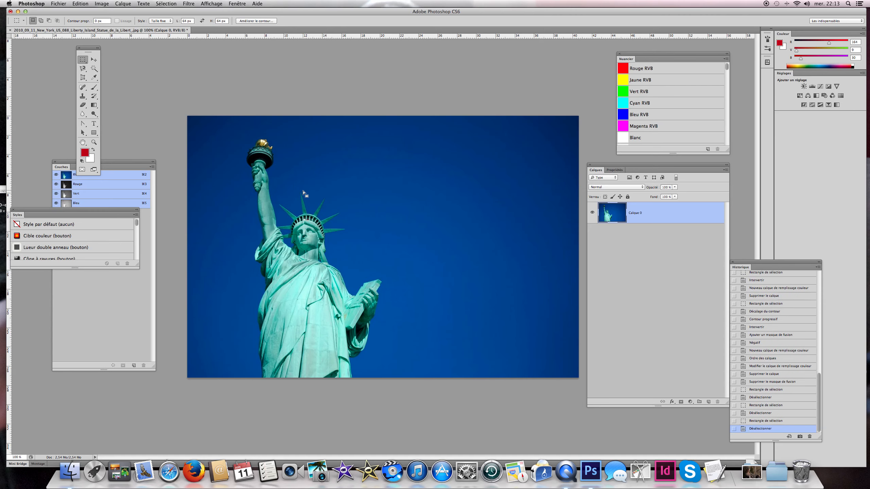
- Set the fixed marquee size to 5 cm wide by 10 cm high and place the selection over the statue's head
left_click(193, 22)
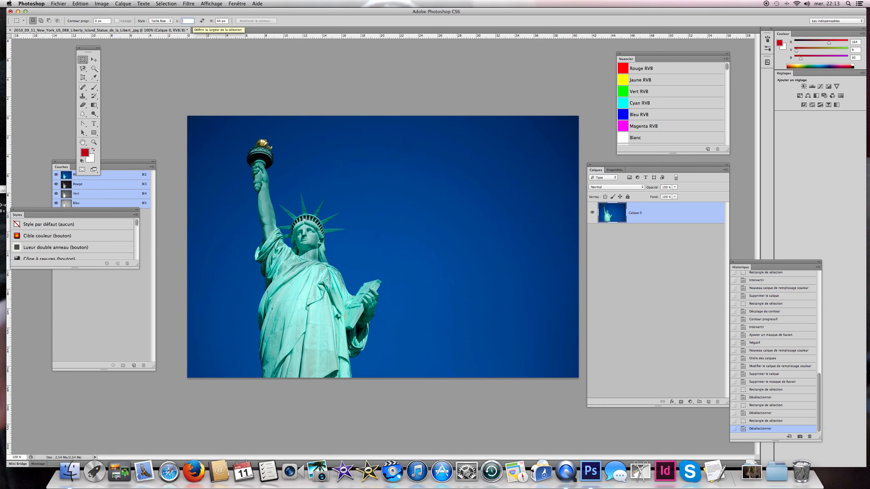
type("5cm")
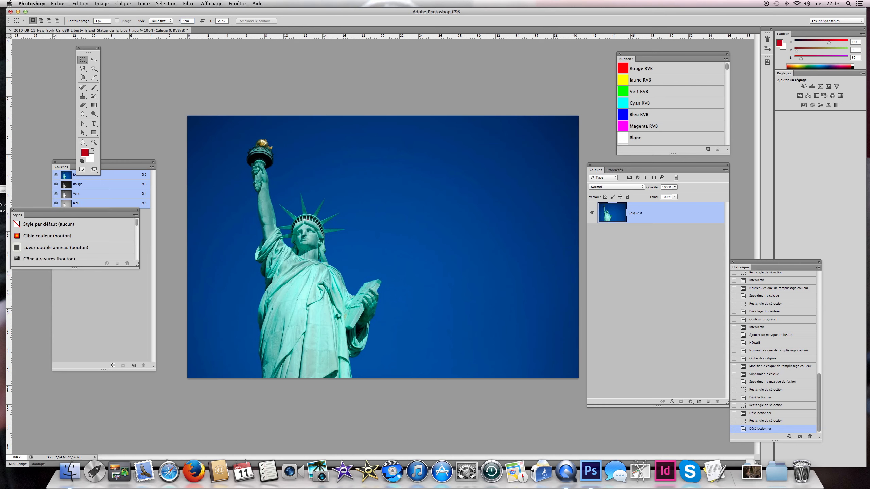
left_click(220, 19)
type("610cm")
left_click(216, 21)
key("Delete")
left_click(352, 234)
left_click_drag(352, 233, 288, 182)
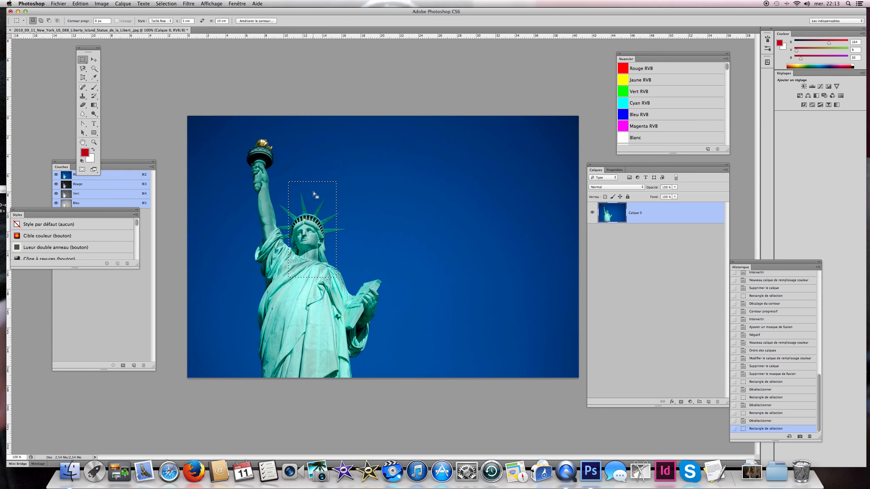
left_click_drag(306, 191, 304, 193)
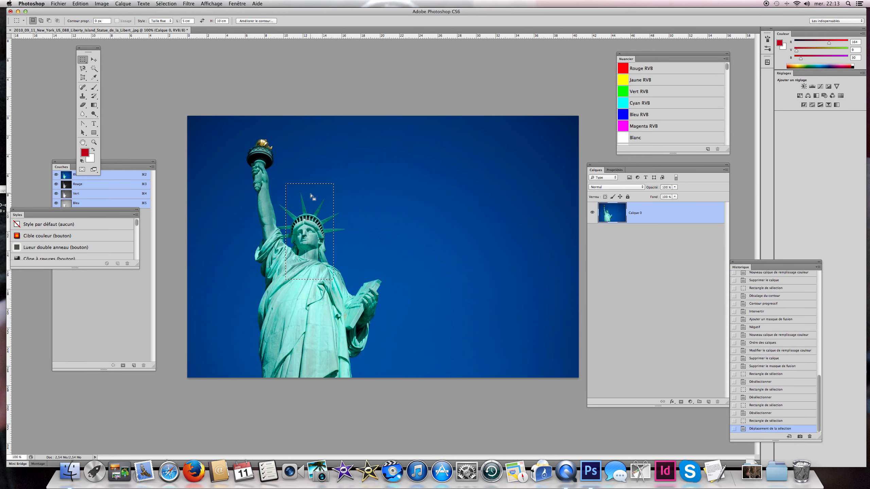
left_click(173, 3)
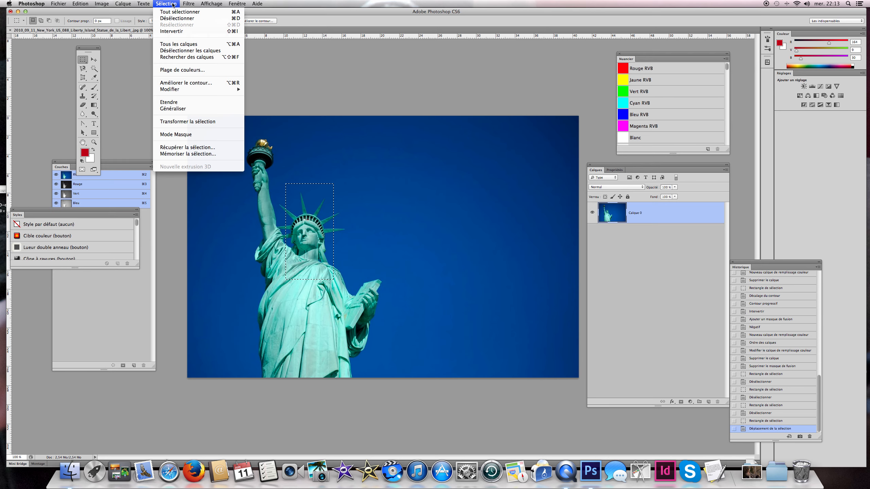
mouse_move(183, 91)
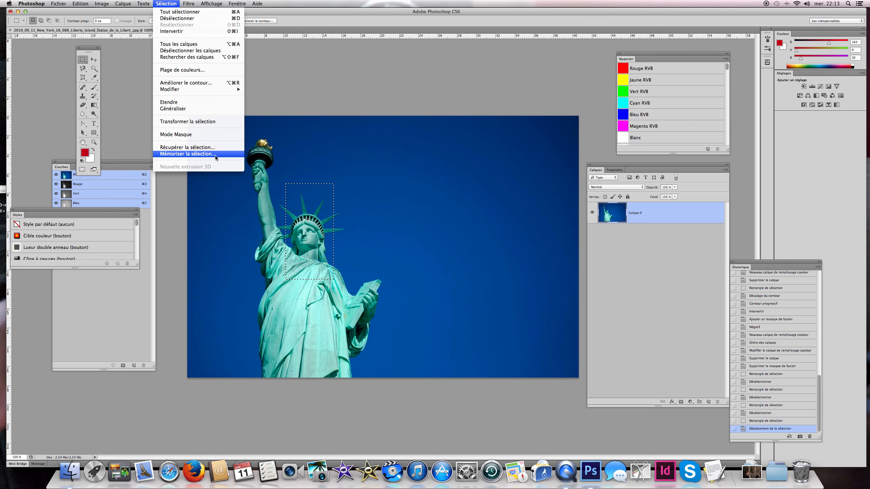
left_click(299, 94)
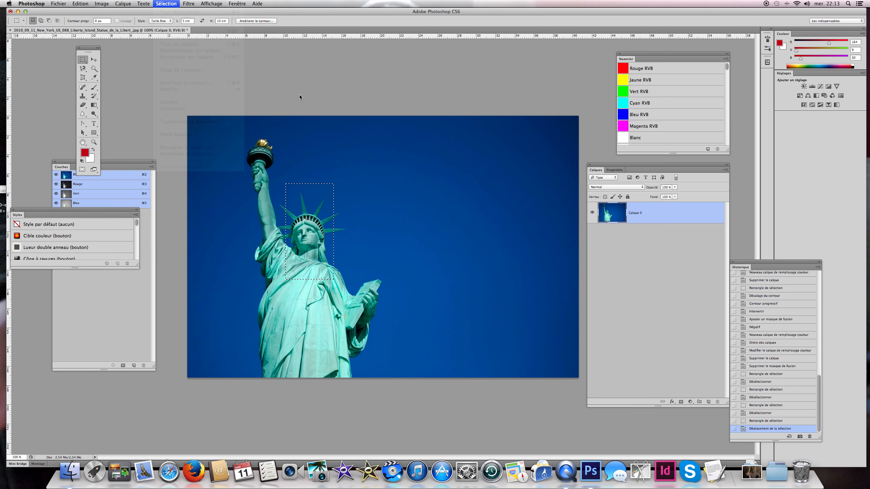
- Replace the selection with a new fixed-size one that starts in the sky above the crown and extends down to the head
left_click(311, 156)
left_click(309, 156)
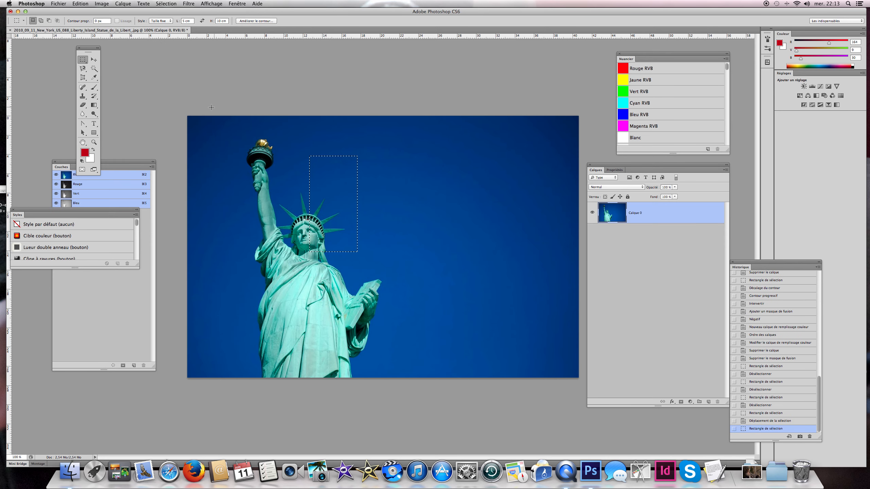